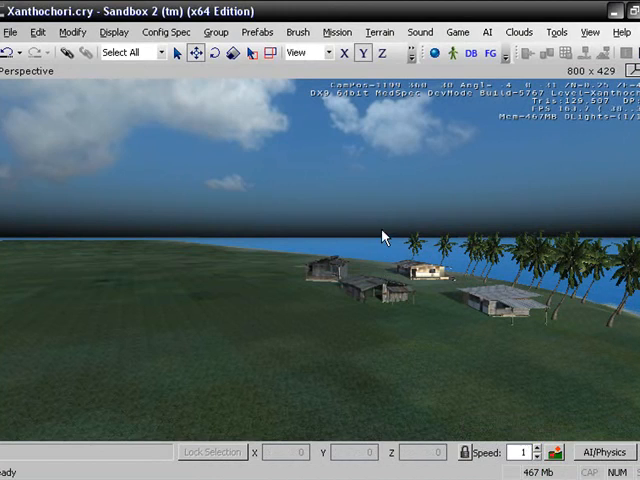
Show the RollupBar side panel with the Terrain Environment settings after looking out to sea
right_drag(72, 232, 100, 235)
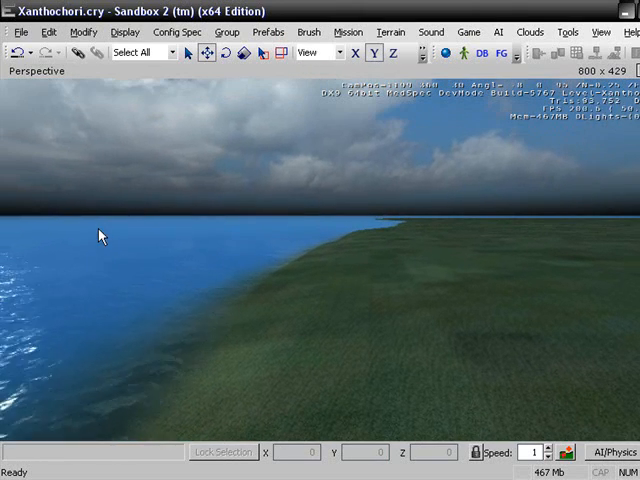
right_drag(100, 236, 128, 186)
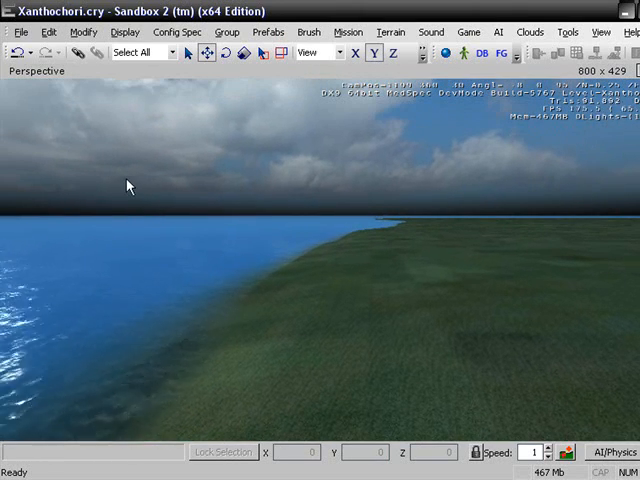
click(598, 32)
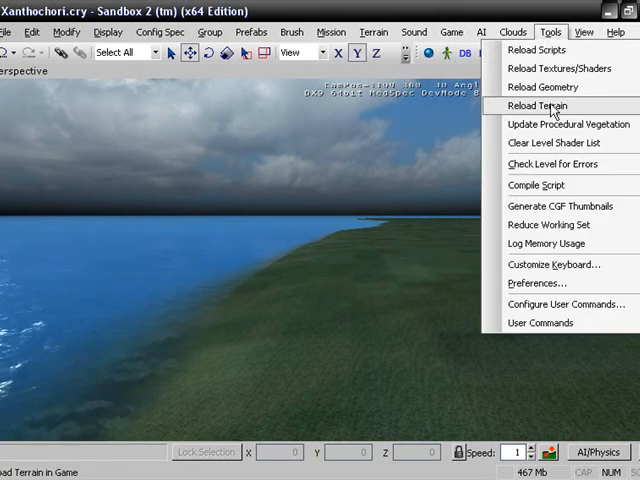
click(593, 68)
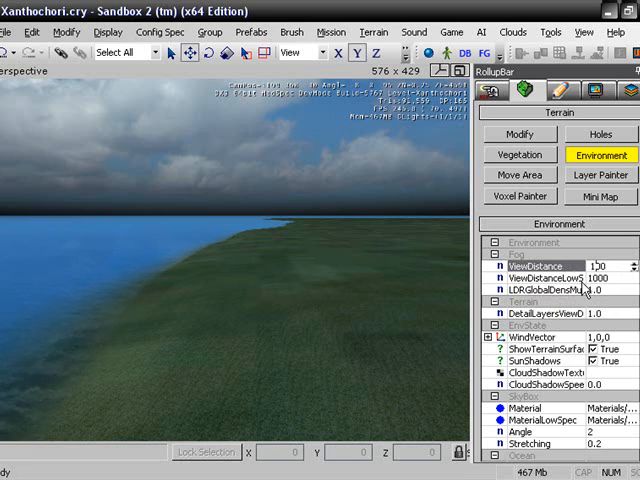
text(0)
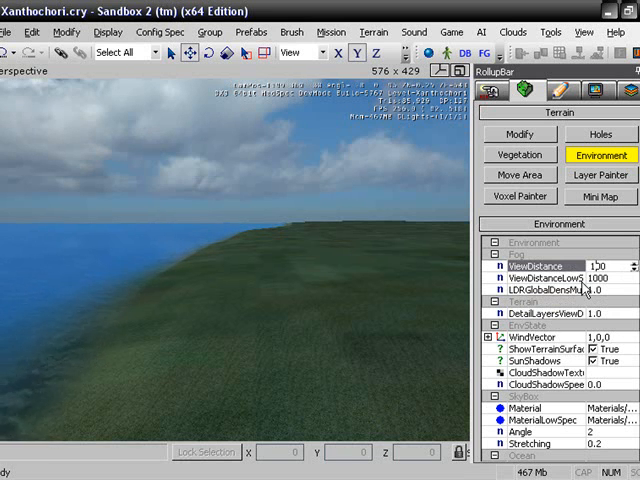
Set Fog ViewDistance to 100 and begin editing the SkyBox Stretching value
mouse_move(424, 296)
right_down()
mouse_move(398, 294)
mouse_move(406, 296)
right_up()
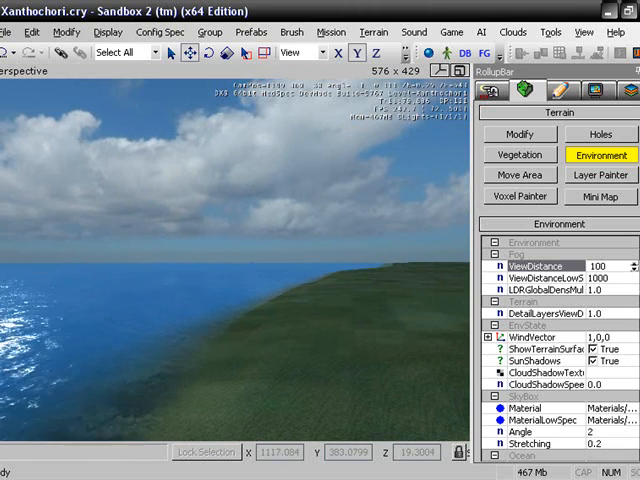
scroll(600, 350, down, 2)
scroll(600, 350, down, 2)
click(607, 358)
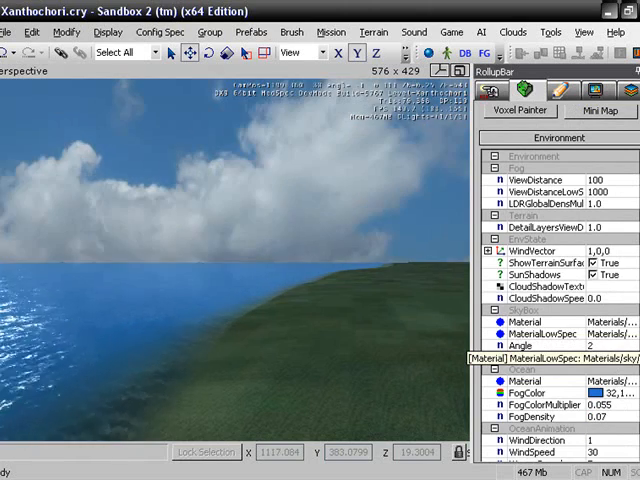
Change the SkyBox Stretching value, trying 4.2, and check the stretched clouds in the sky
mouse_move(256, 300)
right_down()
mouse_move(240, 290)
mouse_move(232, 293)
mouse_move(245, 291)
mouse_move(297, 318)
right_up()
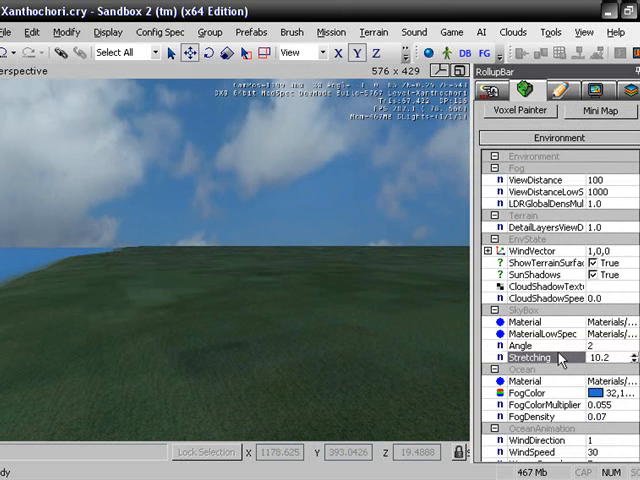
key(Delete)
key(Delete)
key(Delete)
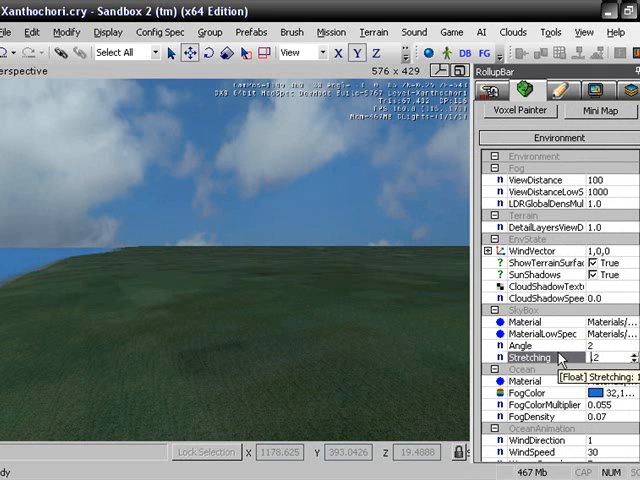
text(5.)
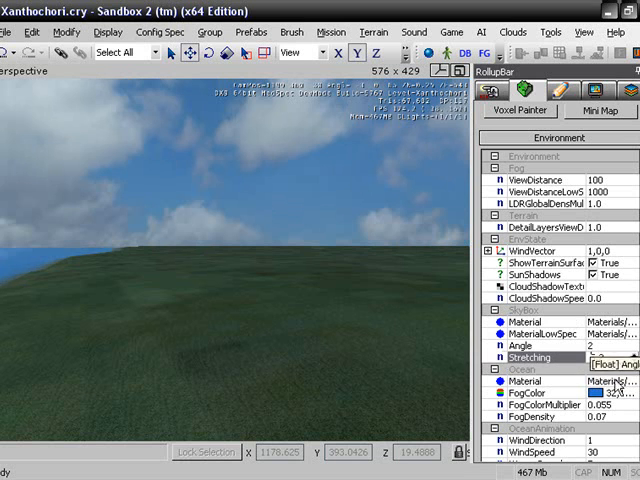
key(Delete)
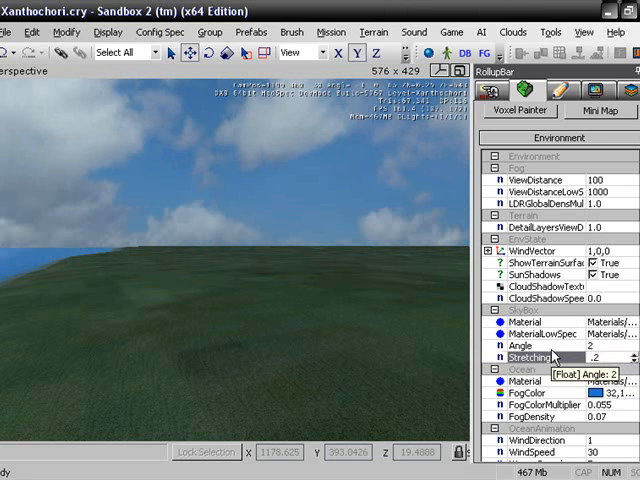
text(4)
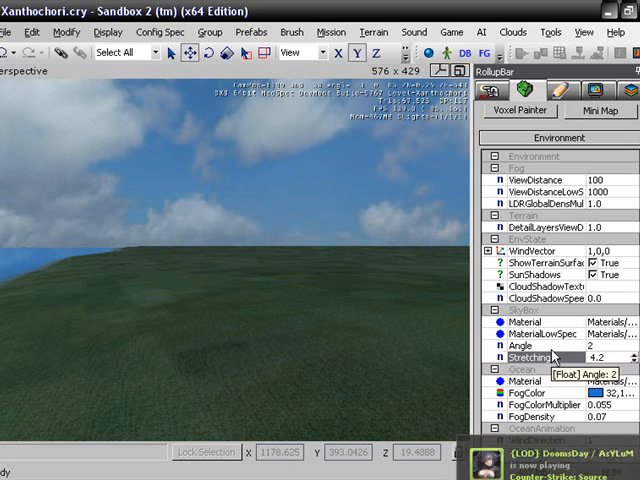
key(Return)
mouse_move(140, 221)
right_down()
mouse_move(84, 152)
mouse_move(128, 219)
mouse_move(120, 217)
right_up()
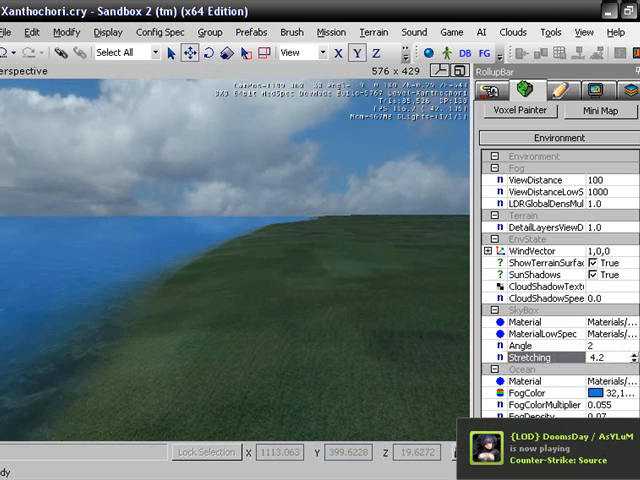
text(2)
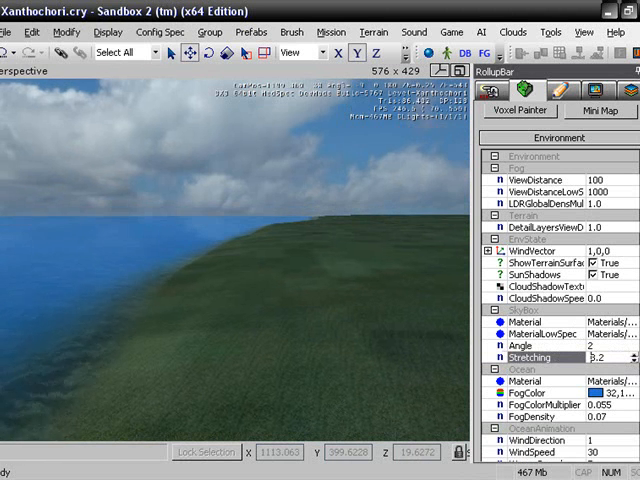
right_drag(100, 90, 200, 238)
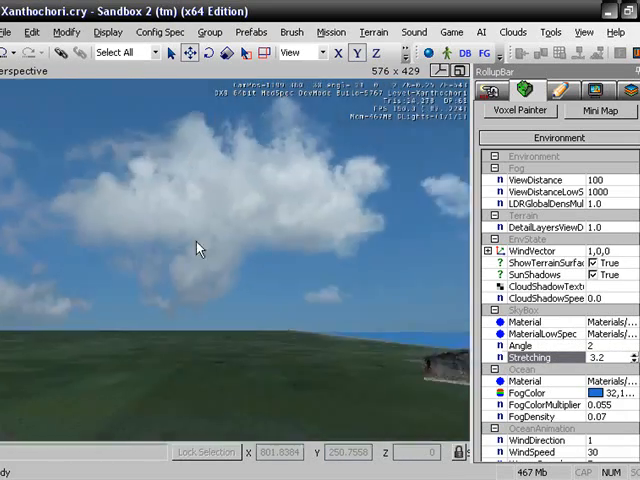
Change the SkyBox Angle from 2 to 3, turning the sky around the level
click(601, 347)
text(3)
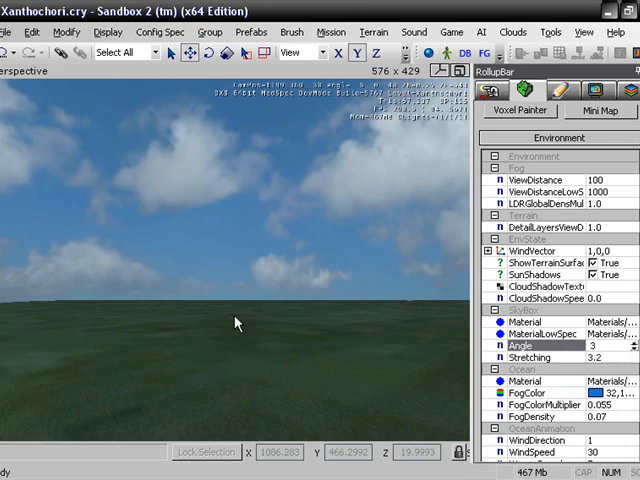
right_drag(235, 323, 227, 330)
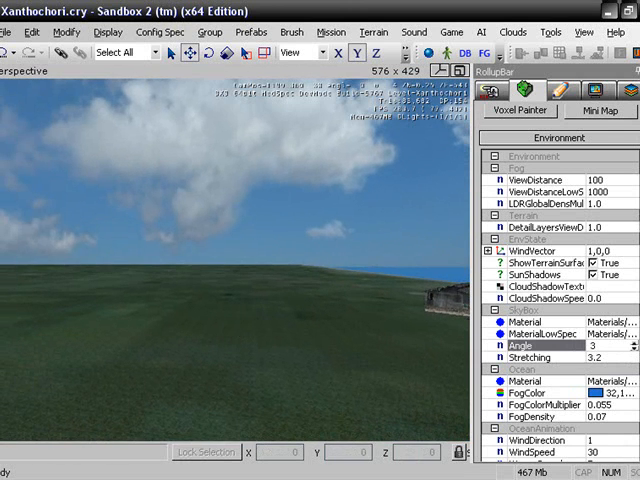
click(605, 287)
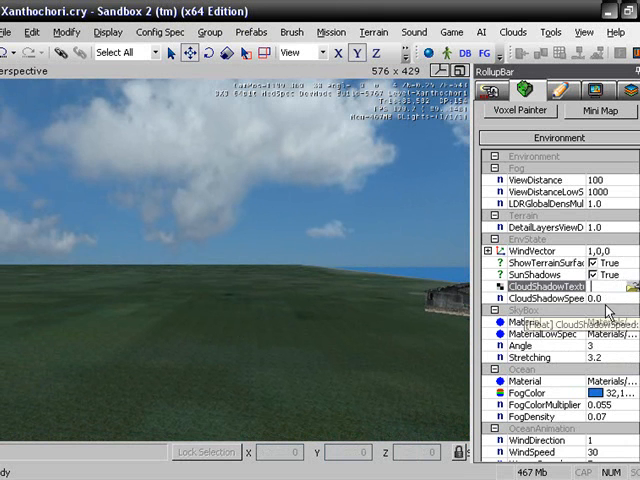
scroll(608, 305, down, 3)
scroll(608, 305, down, 2)
scroll(608, 300, down, 2)
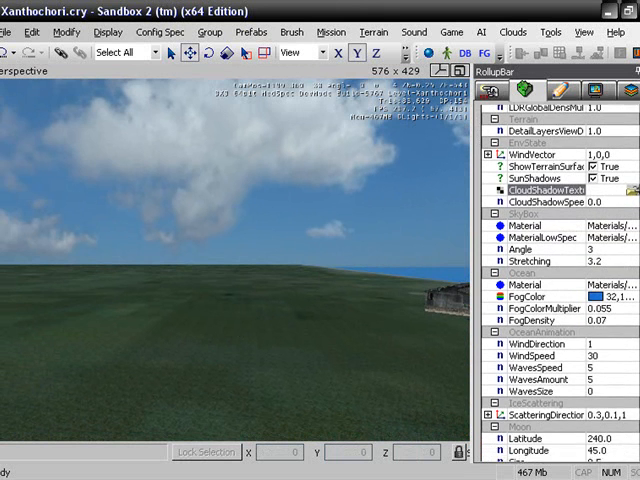
scroll(608, 300, down, 1)
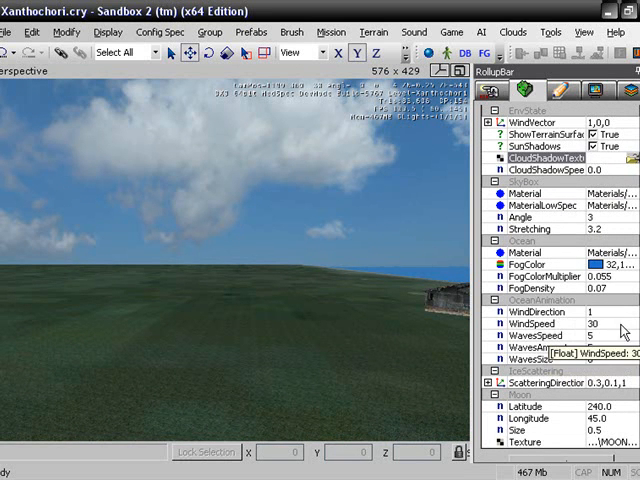
Set the OceanAnimation WindSpeed to 300
click(560, 324)
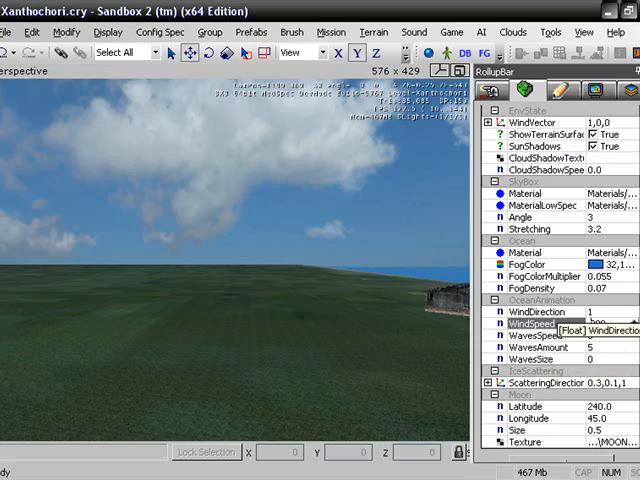
right_drag(258, 200, 258, 265)
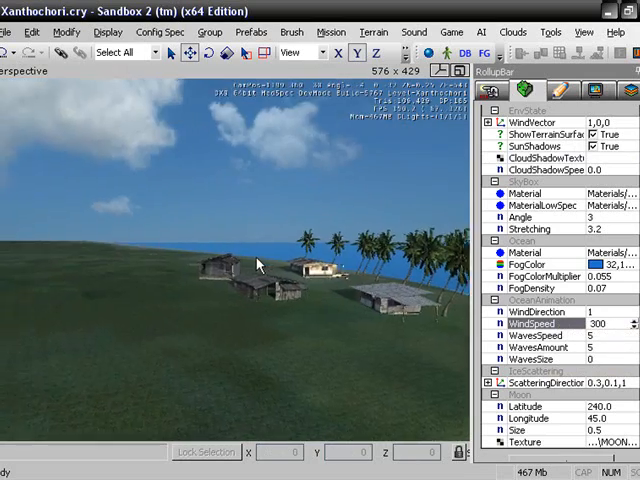
Enter game mode and walk past the house and palms to the shoreline
key(ctrl+g)
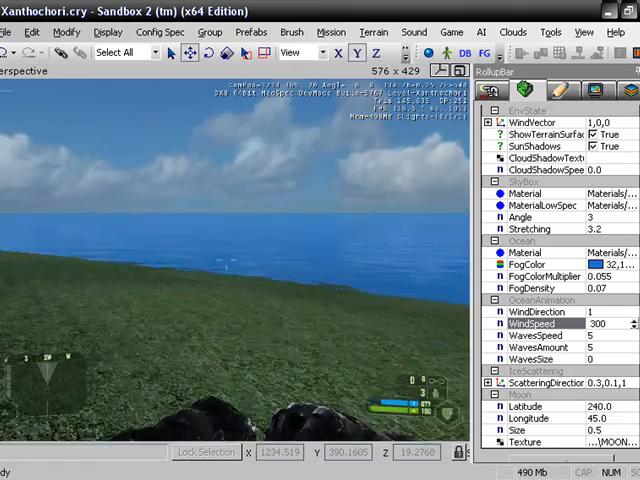
drag(235, 260, 100, 200)
key(w)
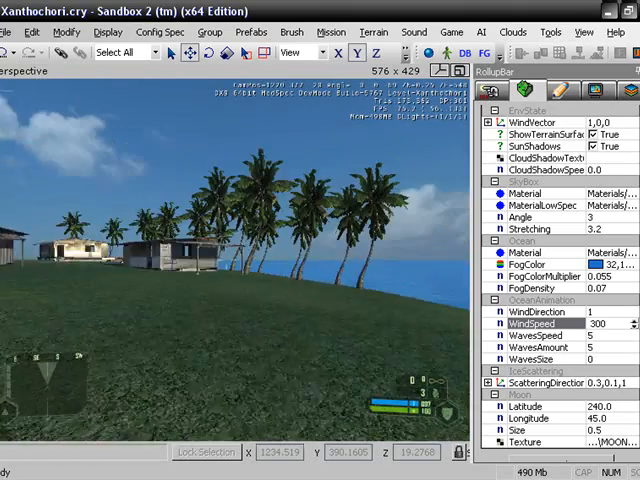
key(w)
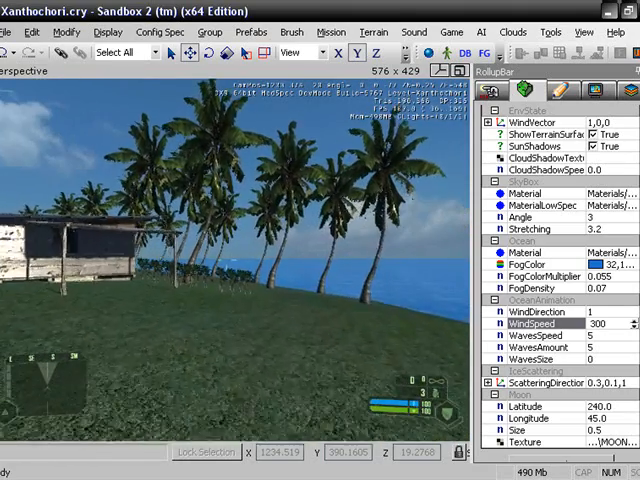
key(w)
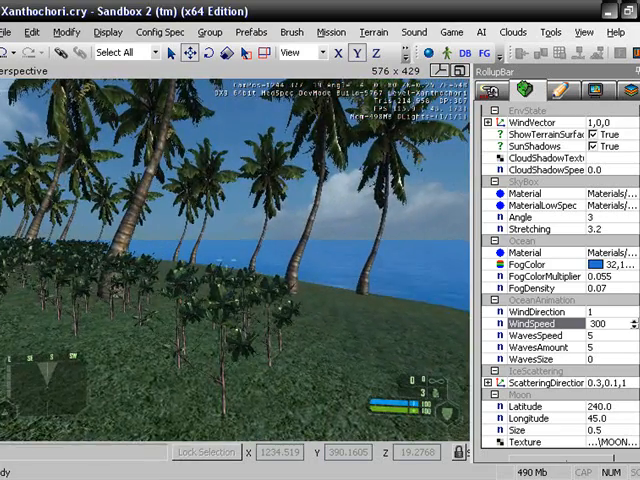
key(w)
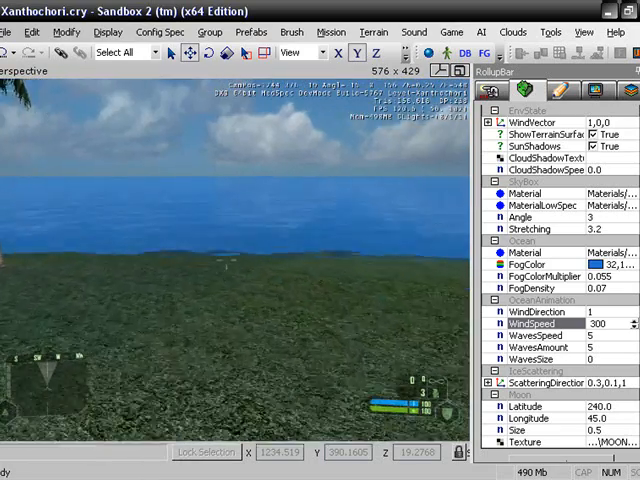
key(w)
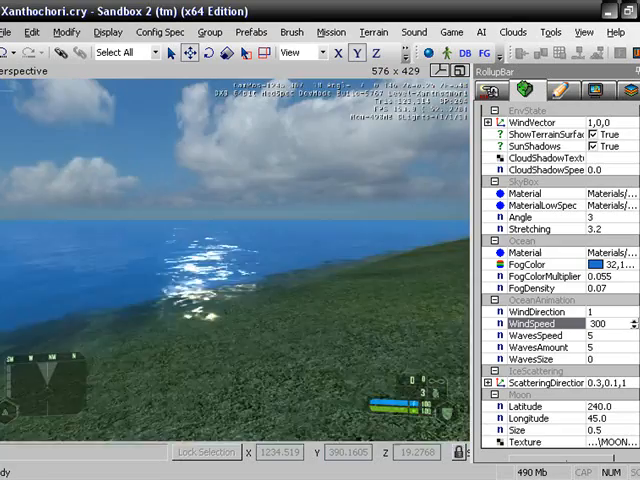
Wade into the water, head back toward the houses and leave game mode
key(w)
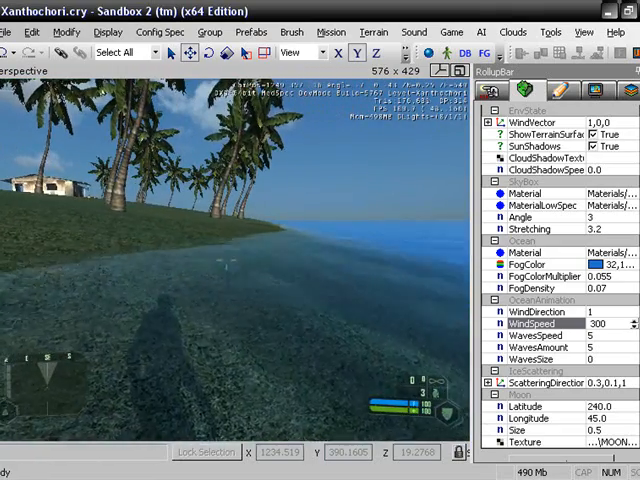
key(w)
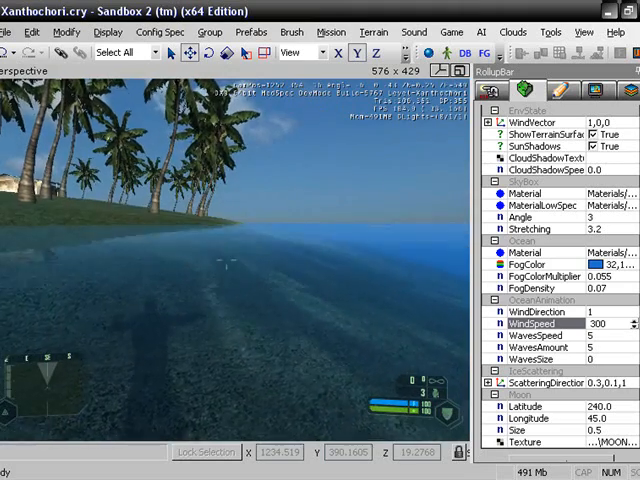
key(w)
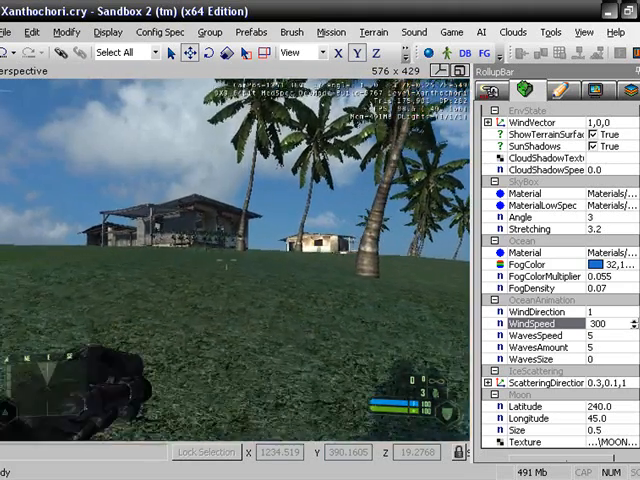
key(w)
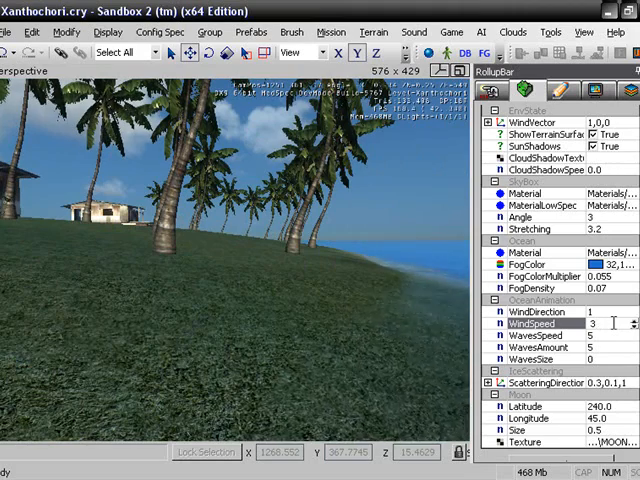
click(620, 336)
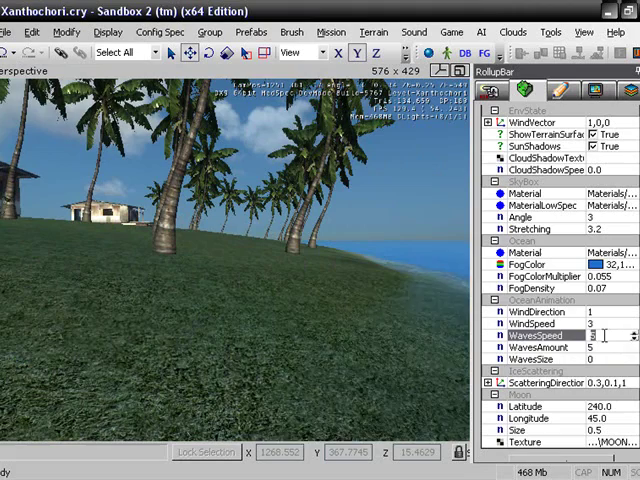
click(620, 359)
text(10)
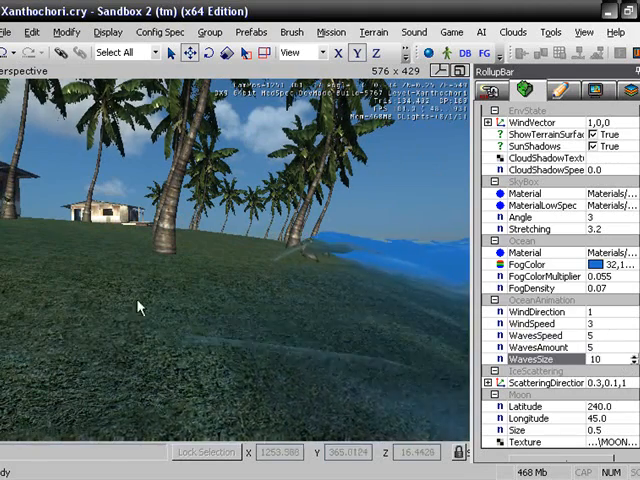
key(w)
key(w)
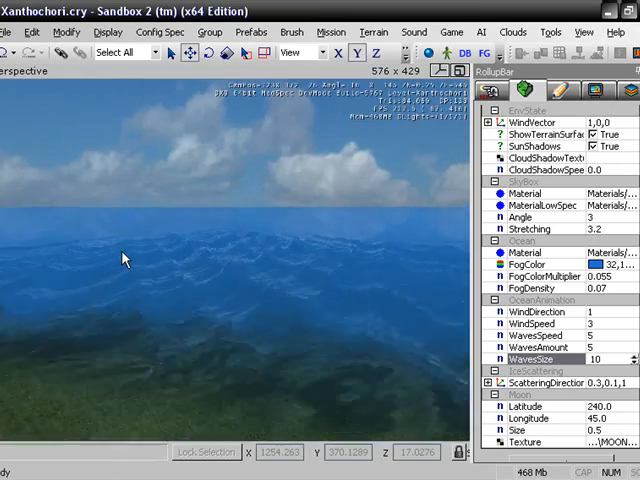
key(w)
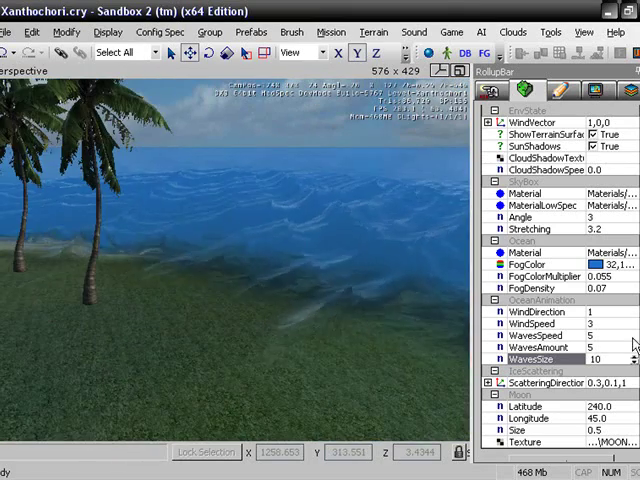
double_click(600, 359)
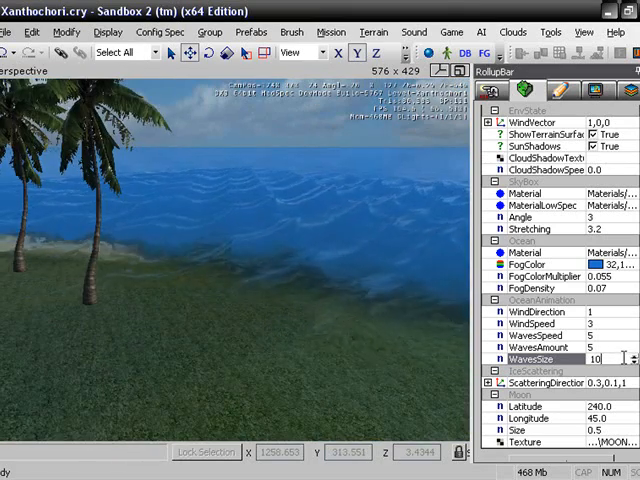
key(BackSpace)
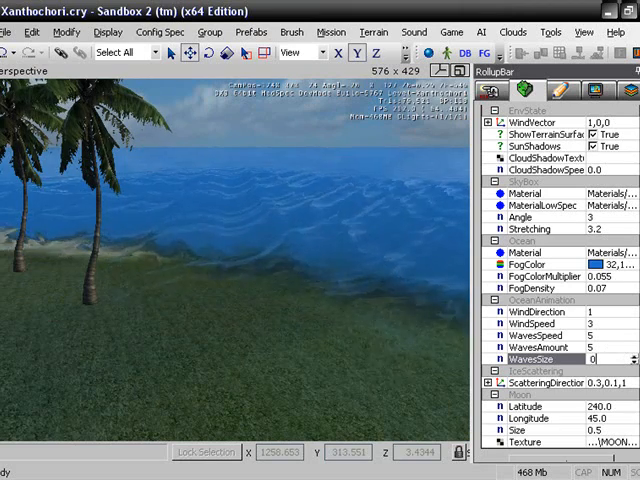
text(5)
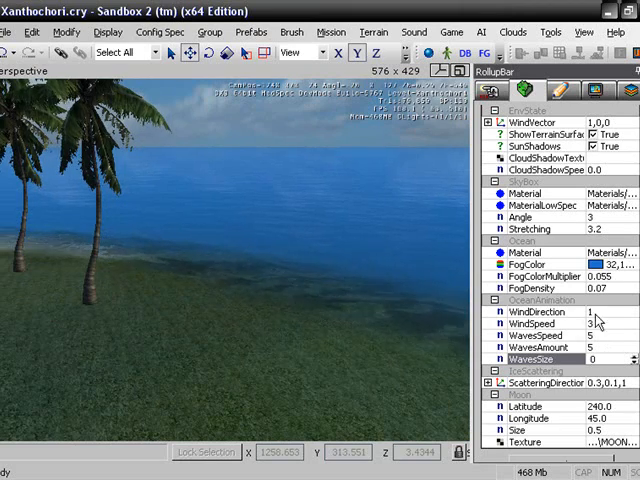
text(w)
right_drag(247, 238, 255, 240)
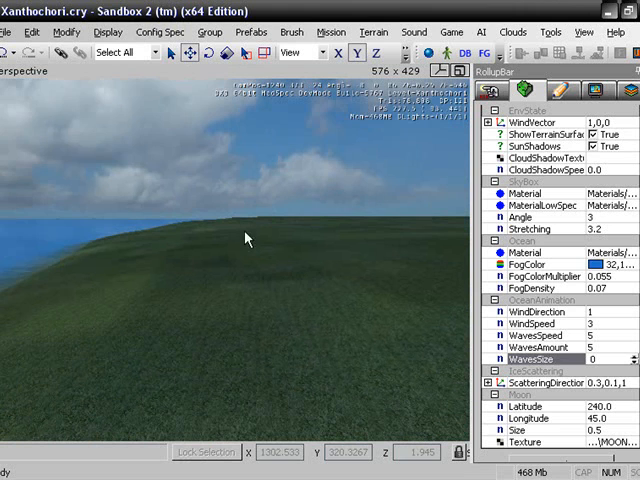
Set the Ocean FogColor to red in the Color dialog, tinting the sea red
click(596, 266)
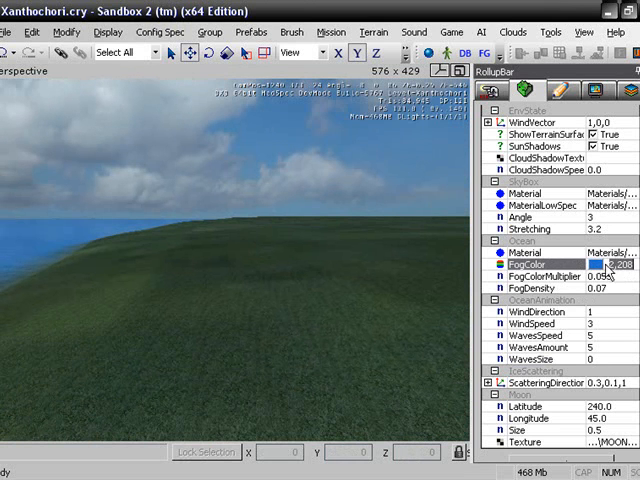
click(598, 266)
click(248, 108)
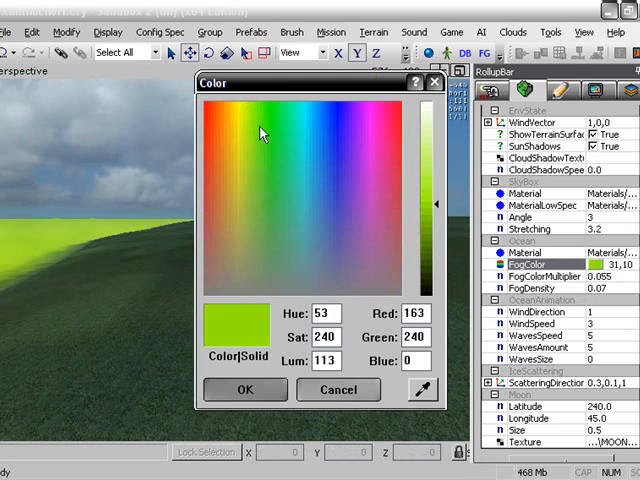
click(208, 110)
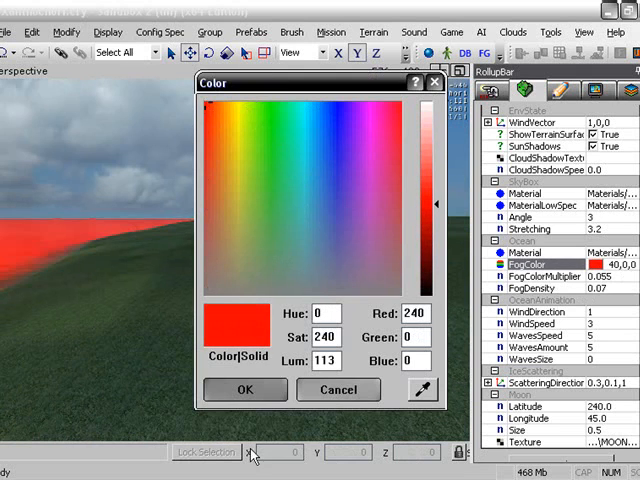
click(246, 390)
right_drag(64, 340, 108, 342)
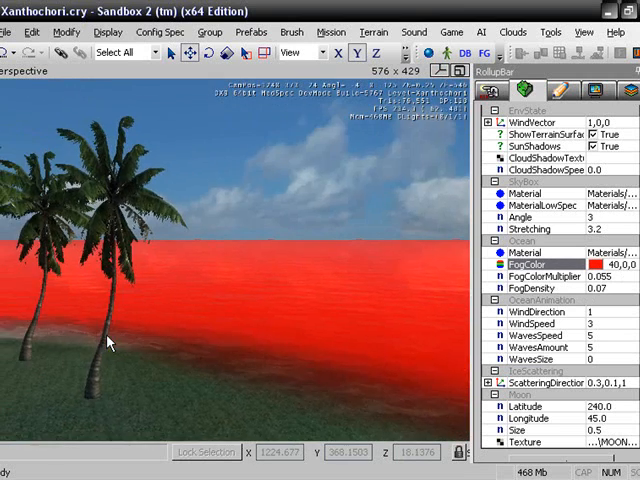
key(w)
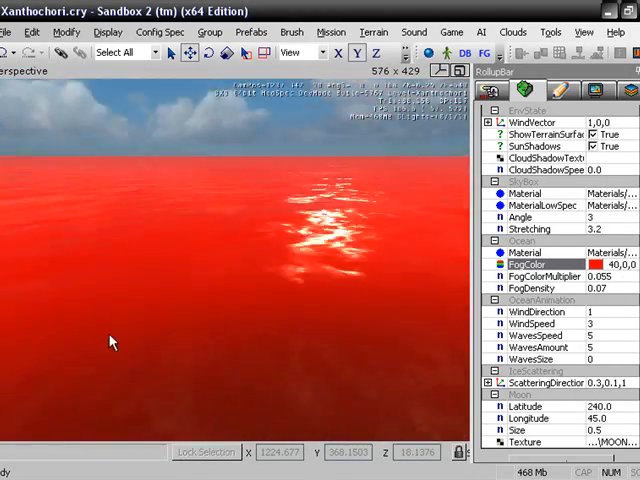
key(a)
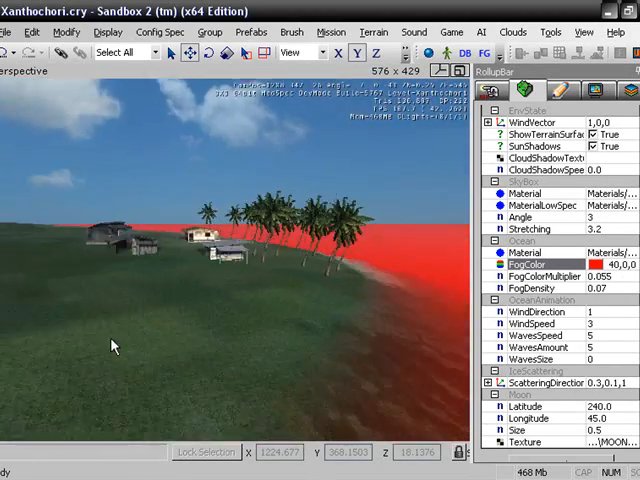
key(s)
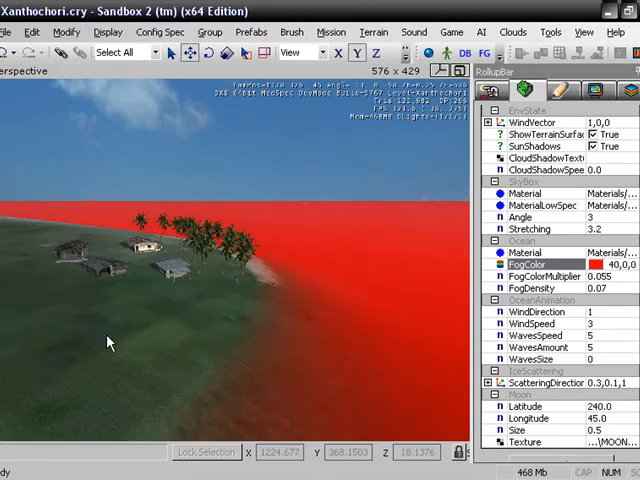
key(w)
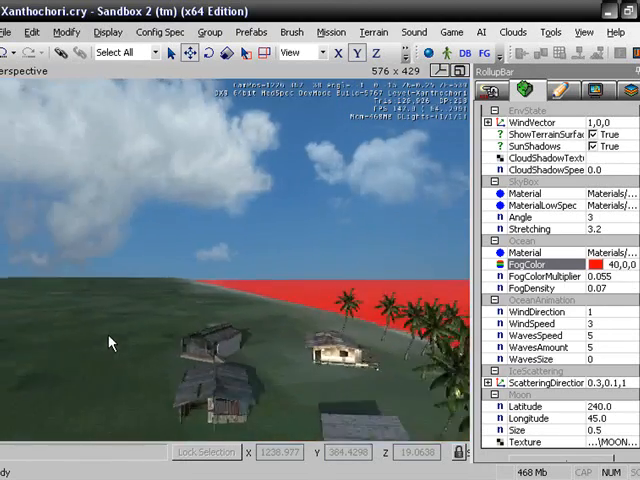
key(s)
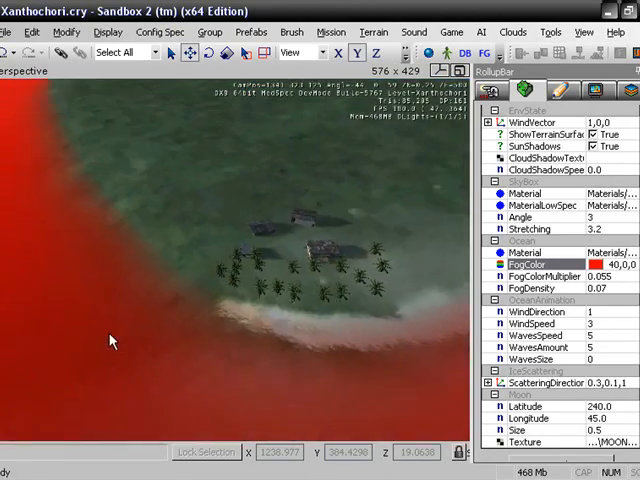
key(w)
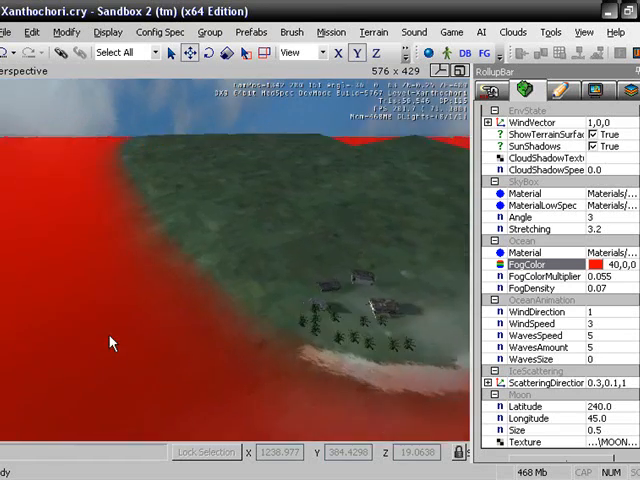
key(w)
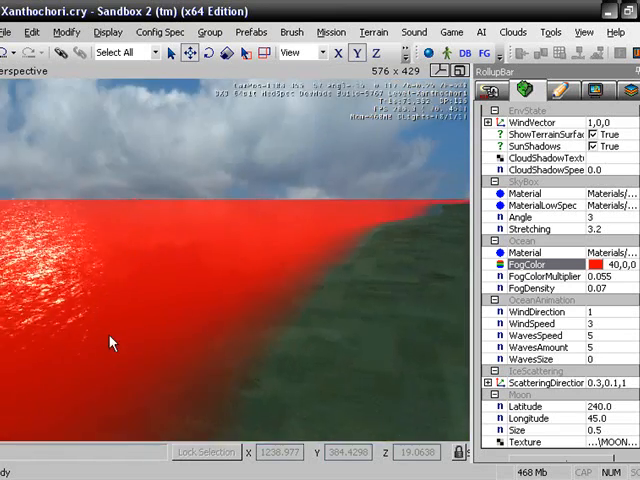
mouse_move(110, 342)
right_down()
mouse_move(115, 330)
mouse_move(105, 347)
mouse_move(112, 344)
right_up()
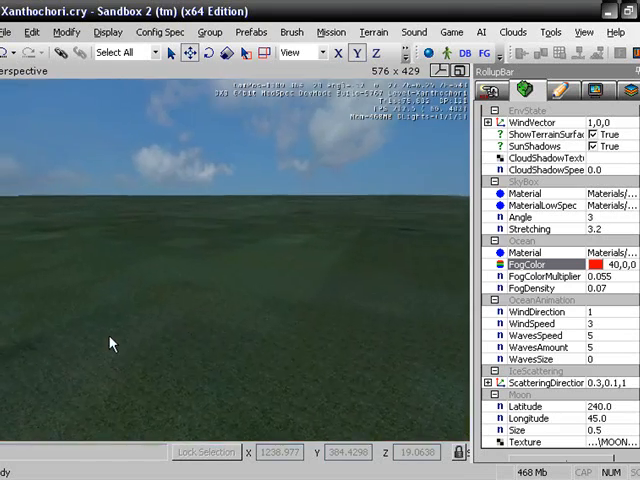
key(ctrl+g)
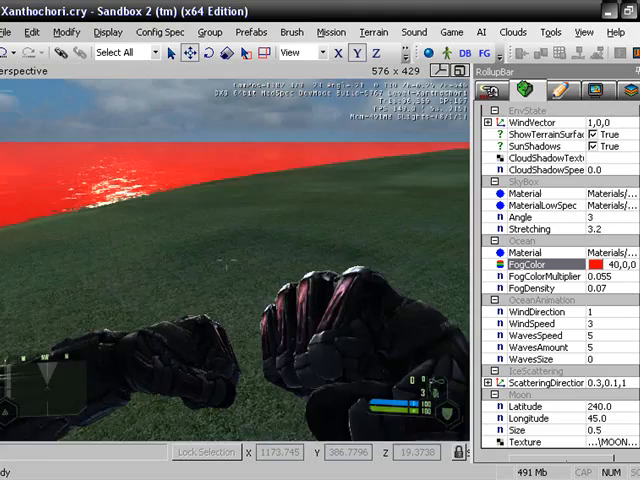
drag(230, 260, 230, 300)
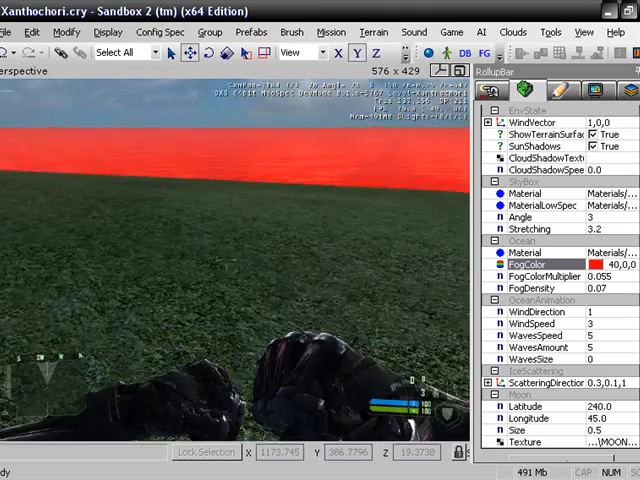
key(ctrl+g)
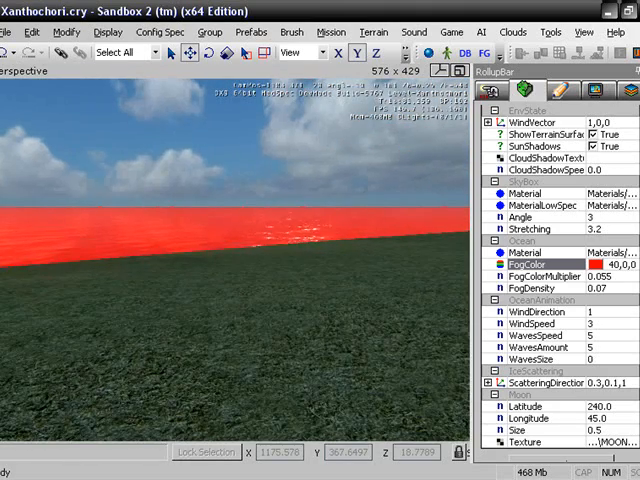
scroll(580, 195, up, 3)
scroll(580, 195, up, 3)
Set the Fog ViewDistance to 500 and look along the horizon
click(600, 238)
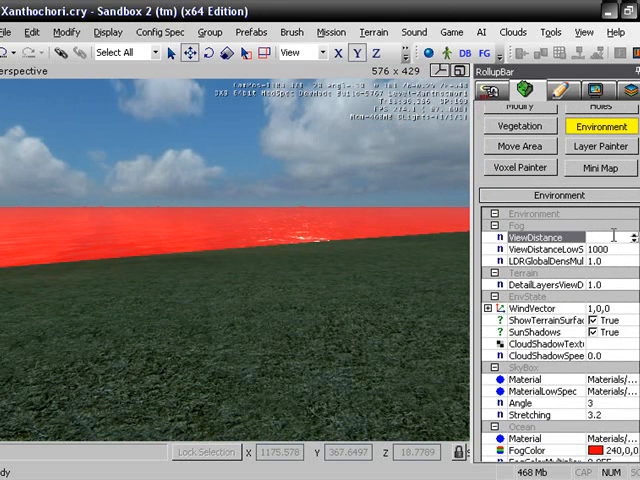
text(500)
key(Return)
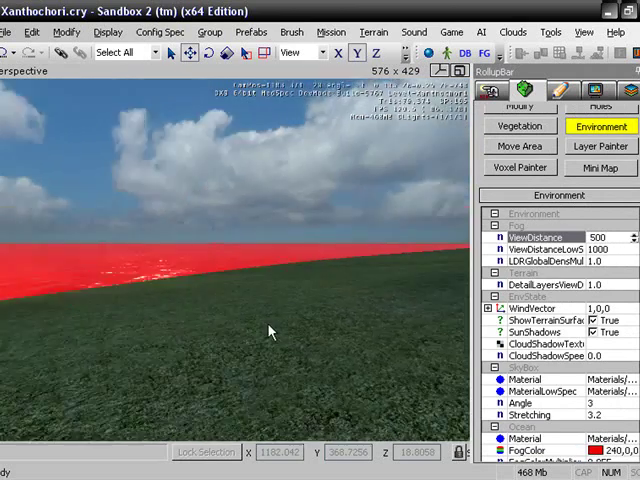
right_drag(270, 330, 255, 337)
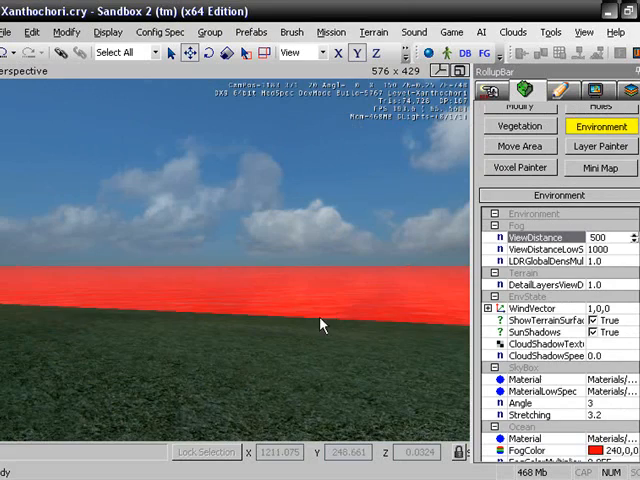
key(ctrl+g)
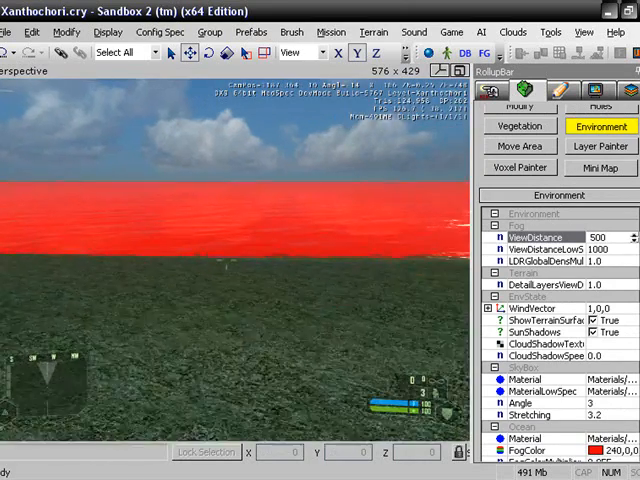
key(Left)
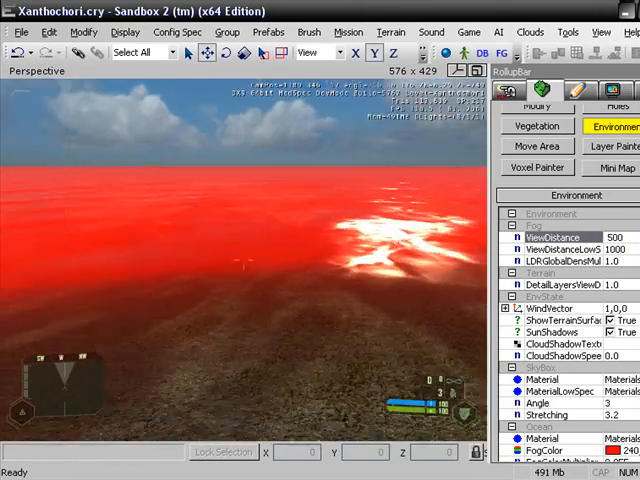
key(Up)
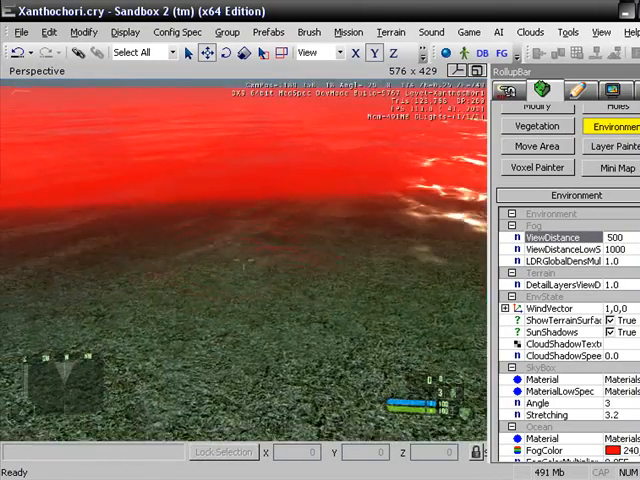
key(Right)
key(Left)
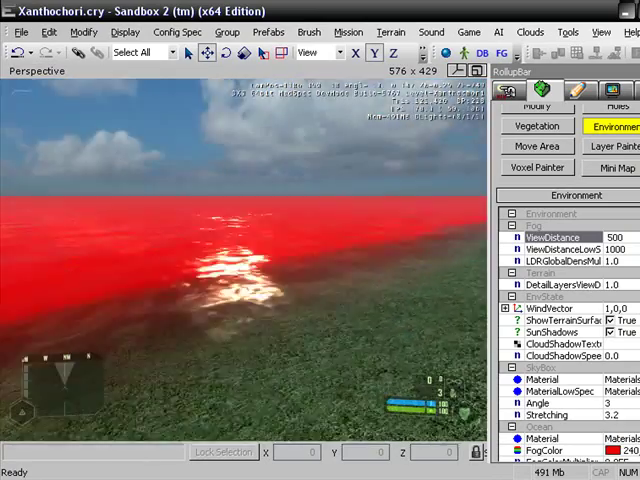
key(Right)
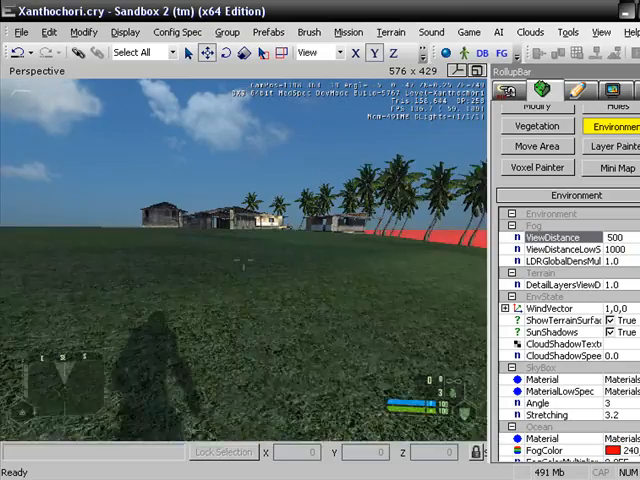
key(Right)
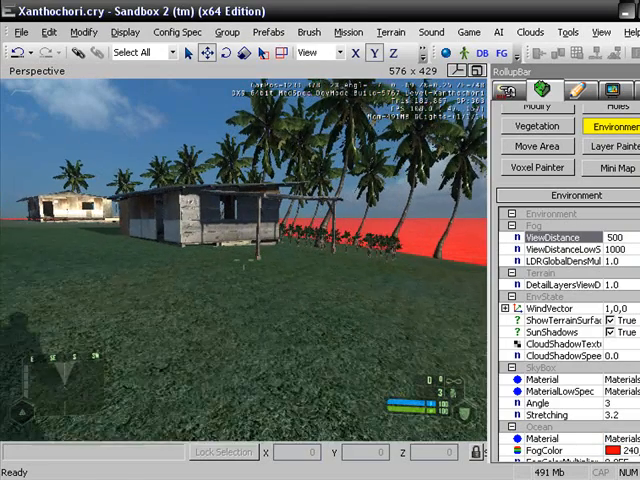
key(w)
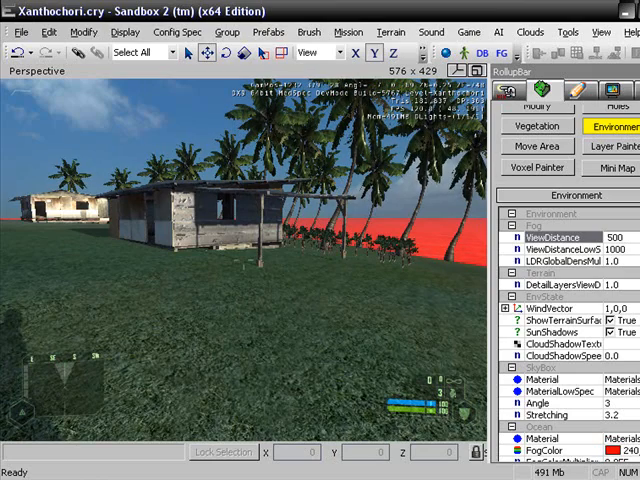
key(w)
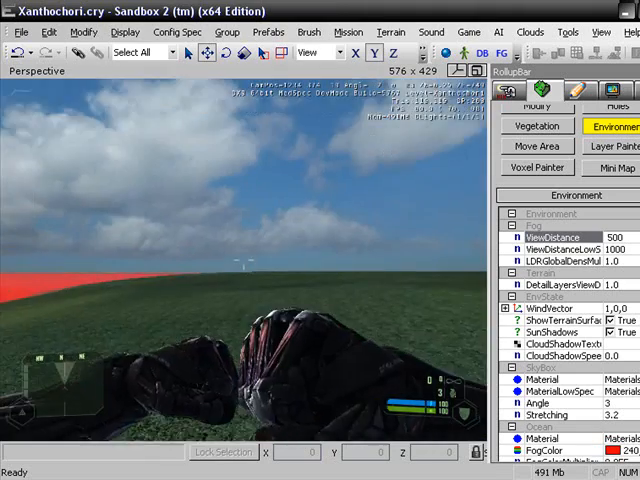
key(ctrl+g)
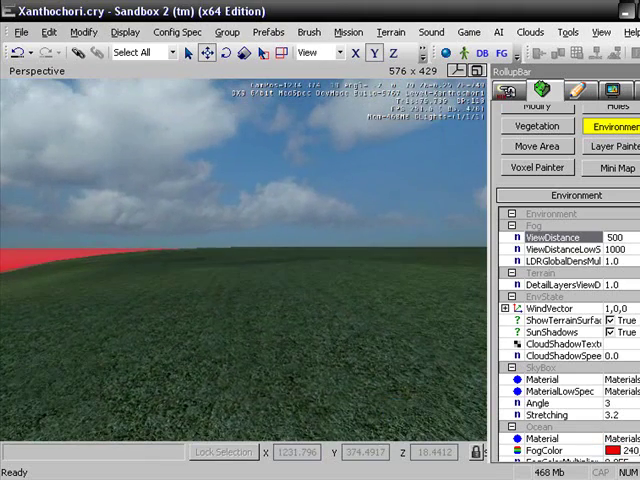